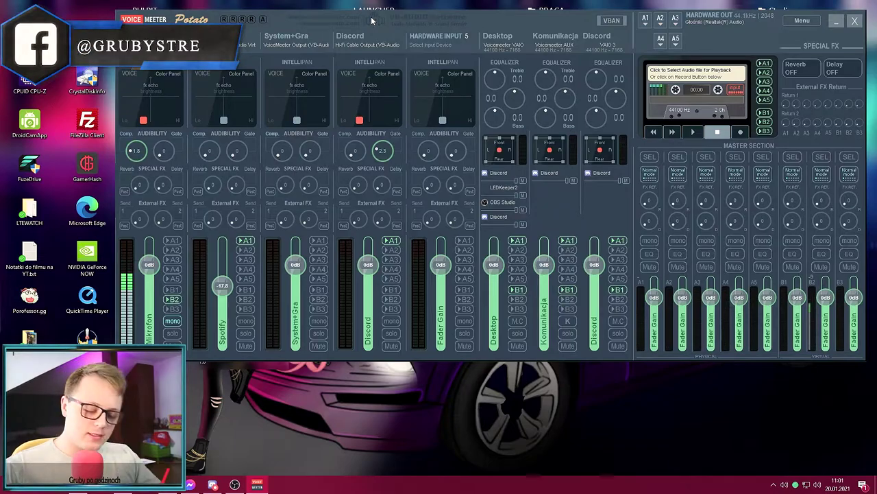
- Open the Windows sound devices from Control Panel and check the default-device options of the VoiceMeeter Input playback device
text(pan)
key(Return)
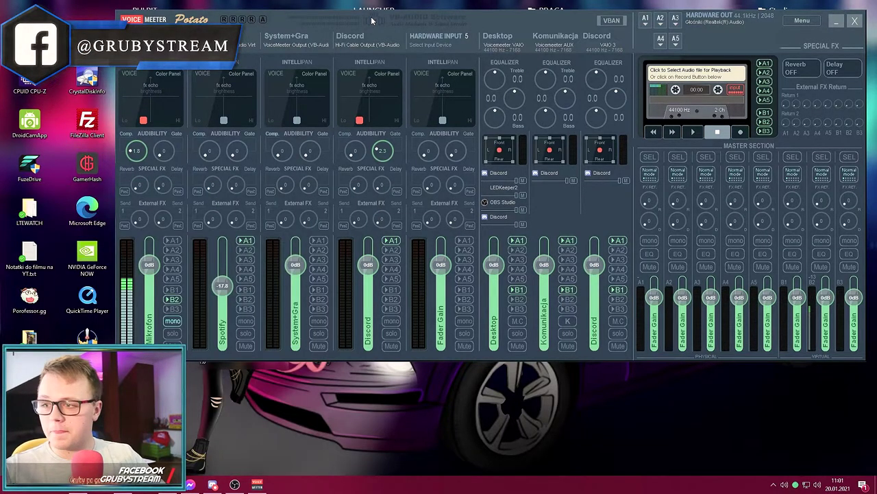
click(248, 156)
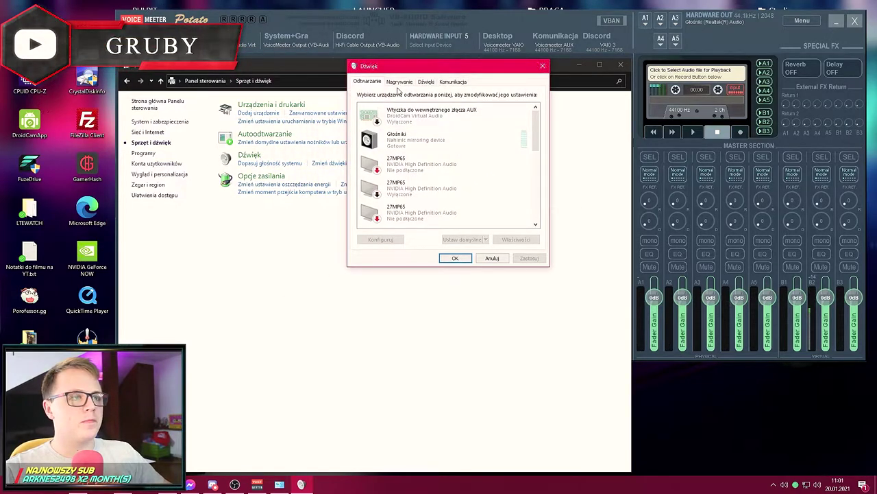
scroll(494, 172, down, 5)
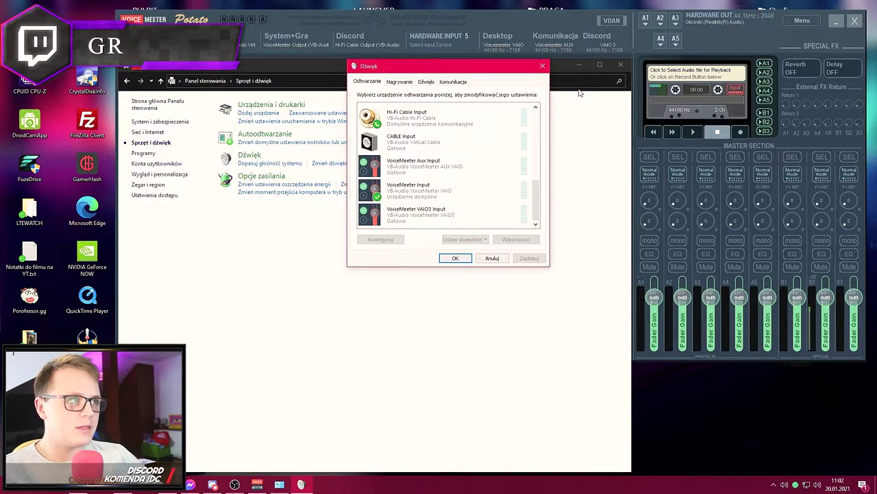
click(426, 195)
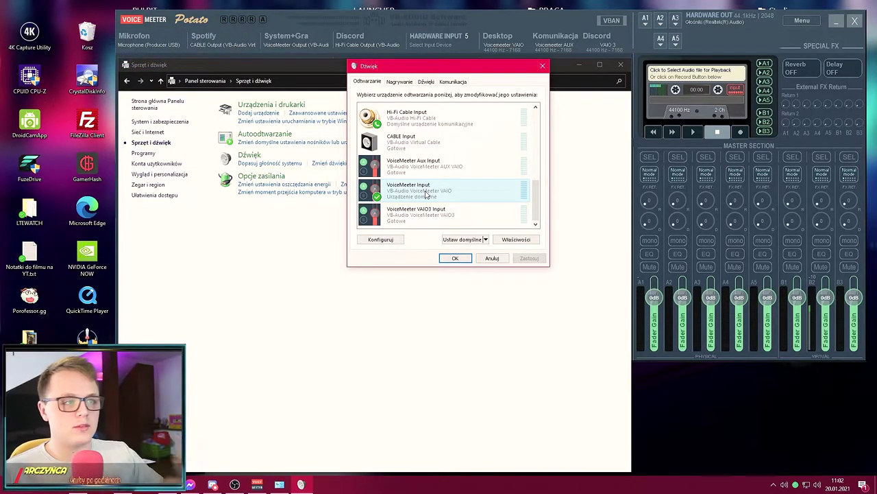
click(485, 240)
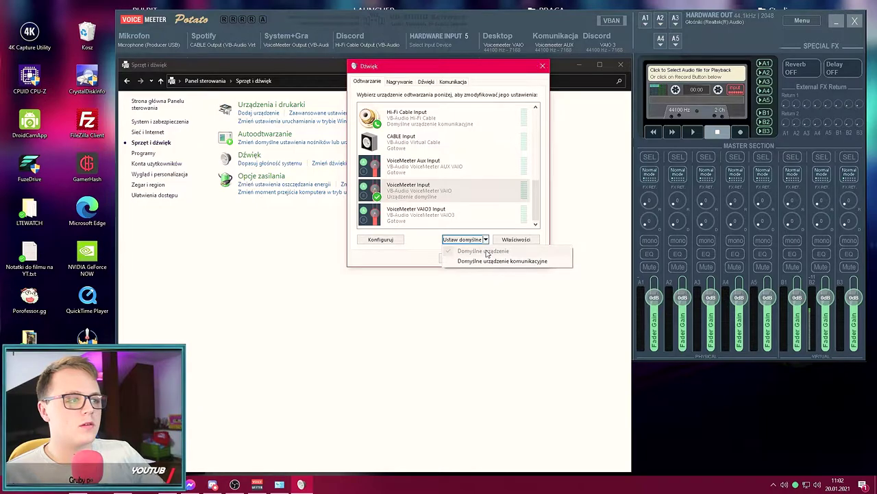
click(434, 242)
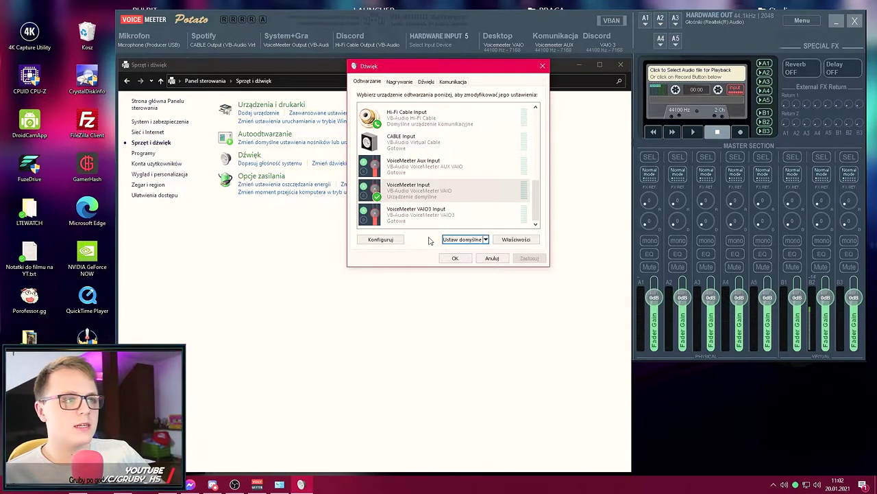
- Check the default-device options of the Hi-Fi Cable Input playback device
click(428, 118)
right_click(427, 119)
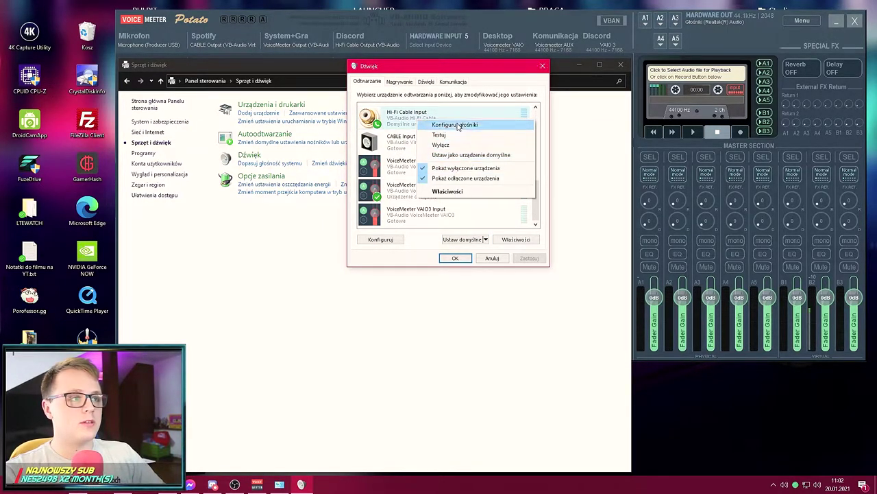
click(485, 245)
click(485, 239)
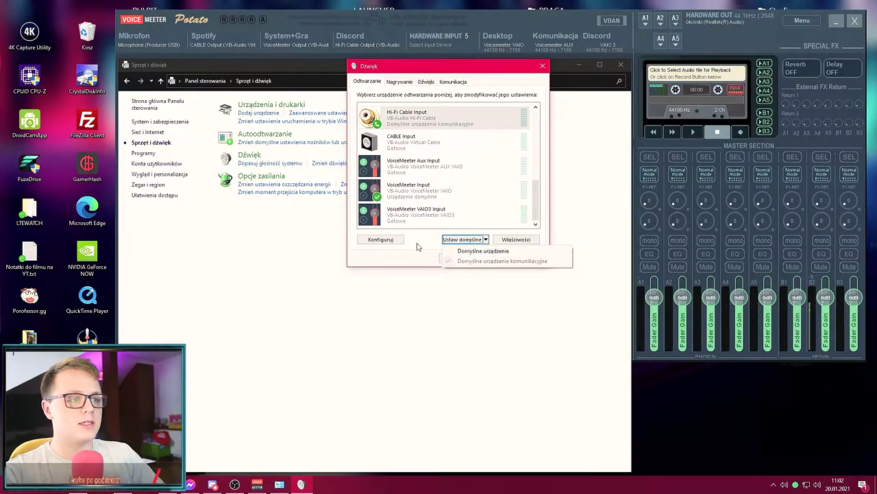
click(430, 173)
- View the recording devices and close the sound dialog and Control Panel
key(ctrl+Tab)
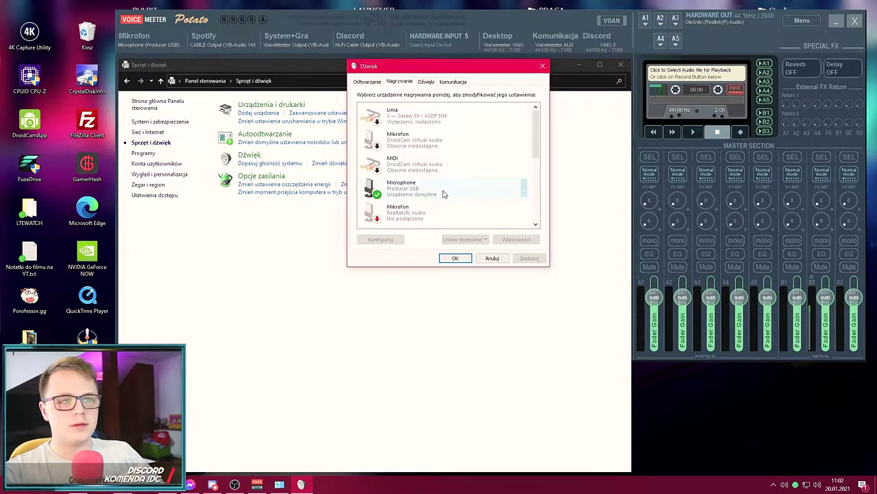
key(Escape)
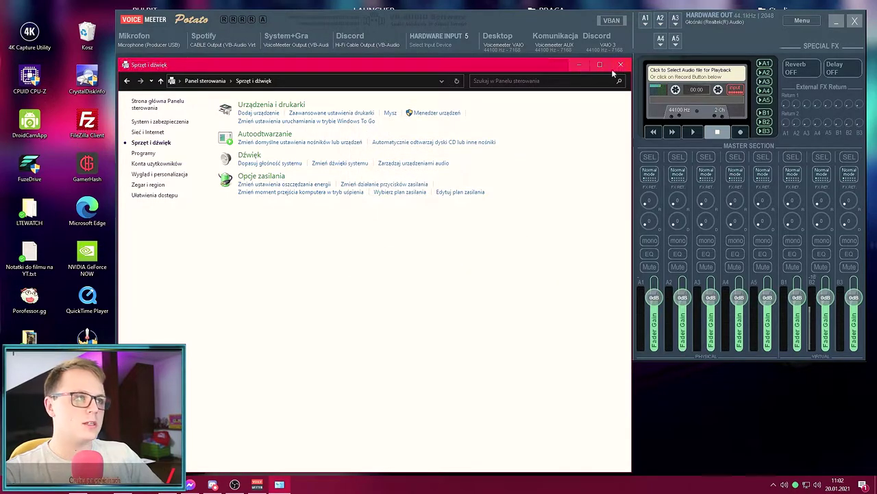
click(621, 64)
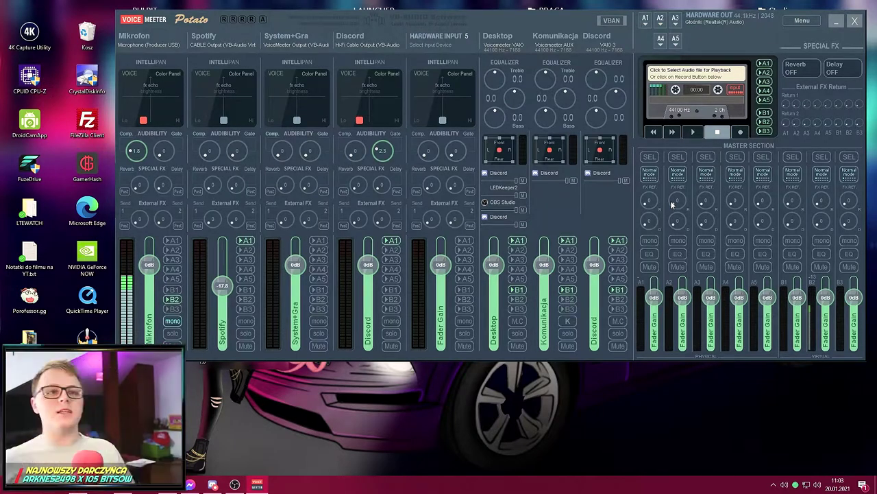
- Open the Windows system sound settings and go to the app volume and device preferences
key(super)
text(ustawienia)
key(Return)
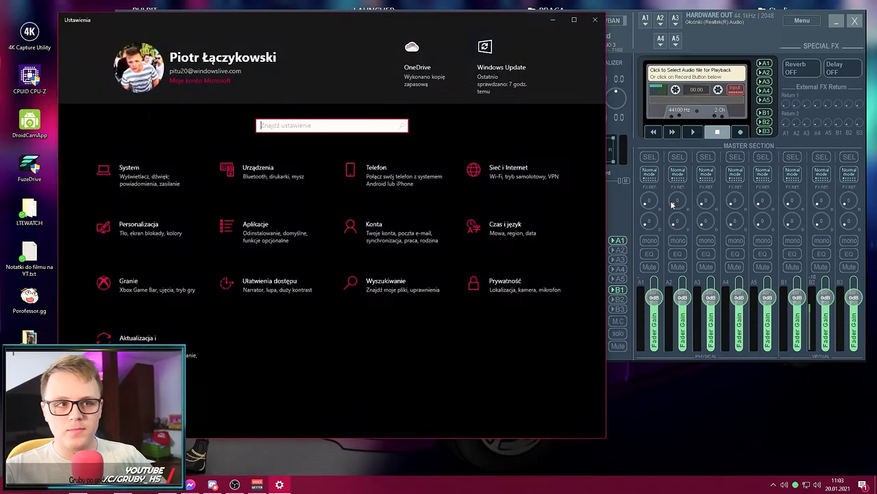
drag(312, 19, 541, 27)
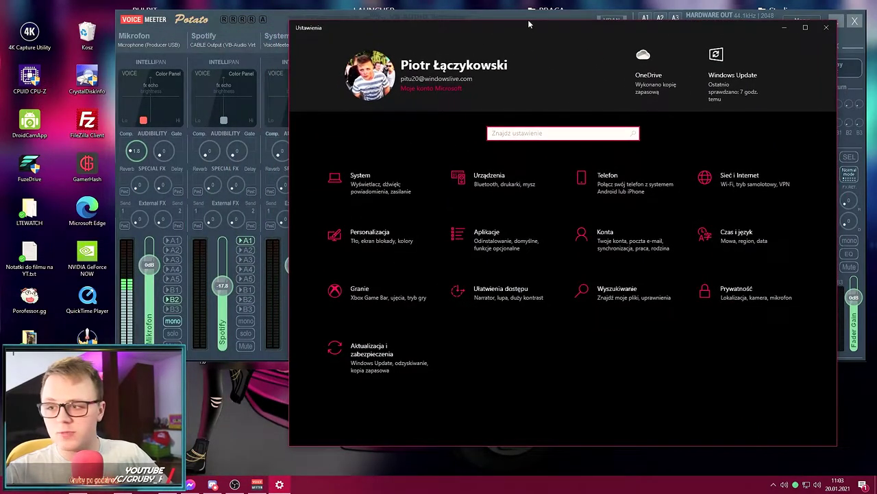
click(363, 182)
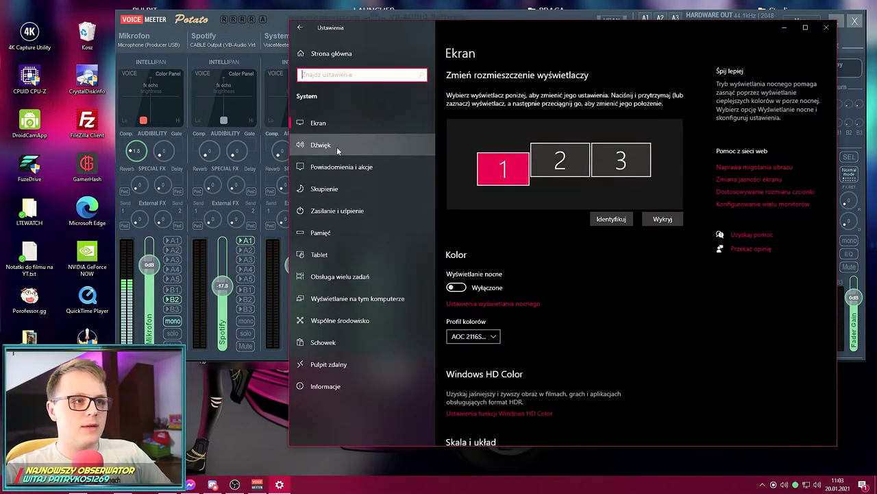
click(337, 146)
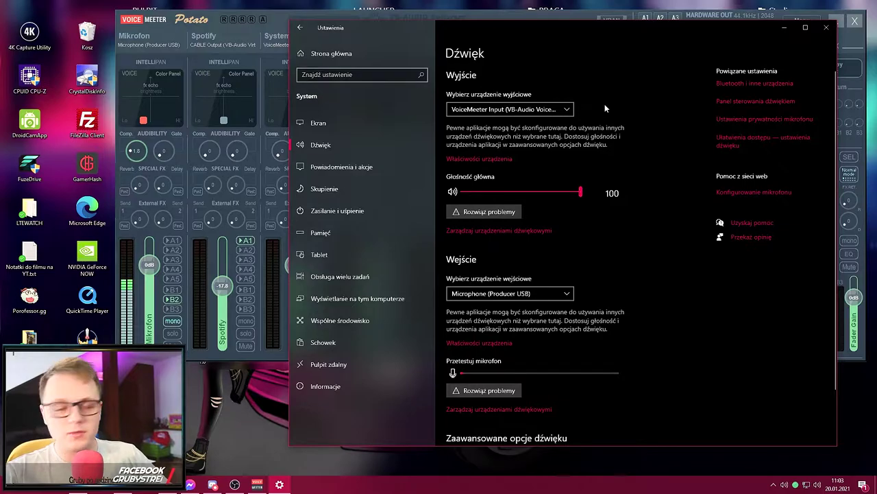
scroll(599, 154, down, 2)
scroll(598, 167, up, 2)
scroll(598, 168, down, 2)
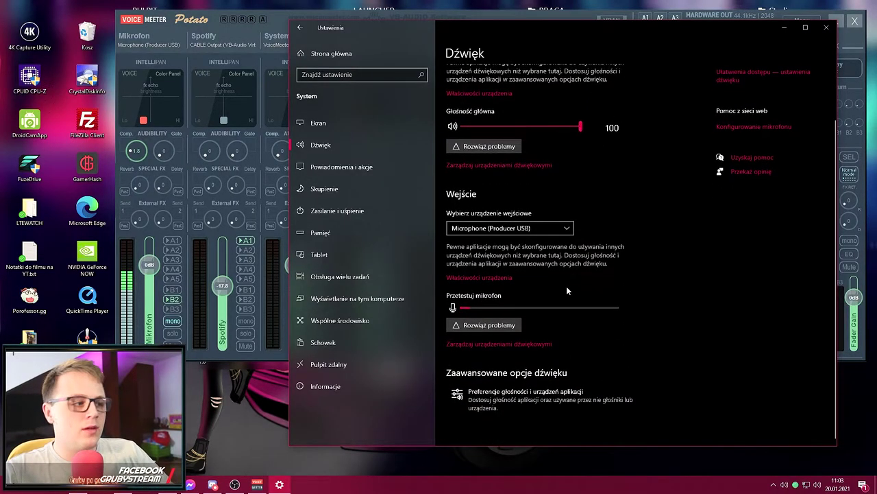
click(513, 405)
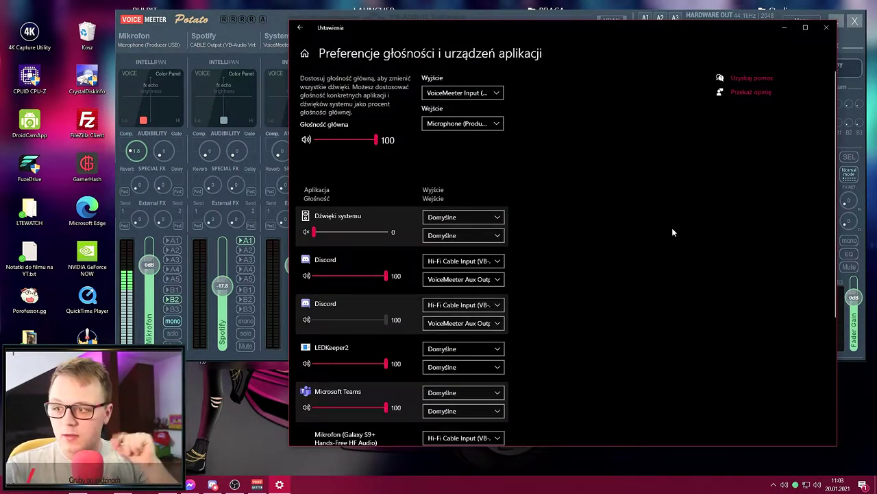
- Examine the output and input devices assigned to Discord, OBS, Spotify Music and the other listed apps
scroll(671, 231, down, 3)
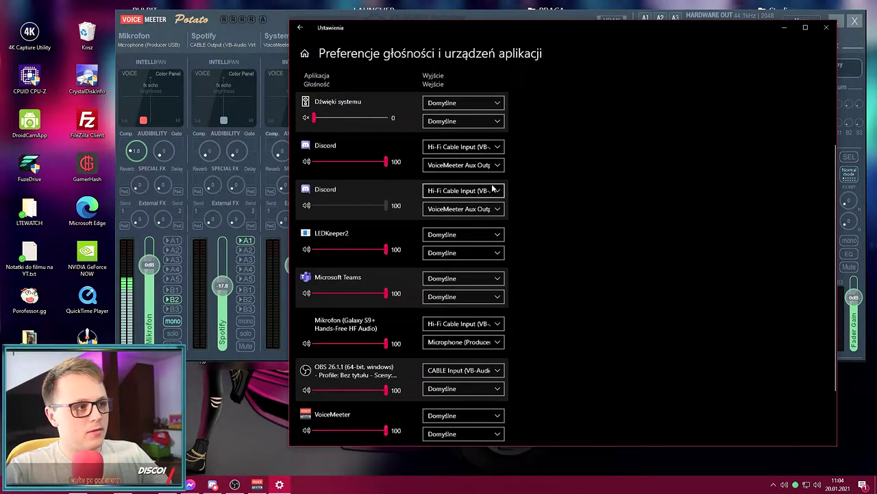
scroll(474, 295, down, 2)
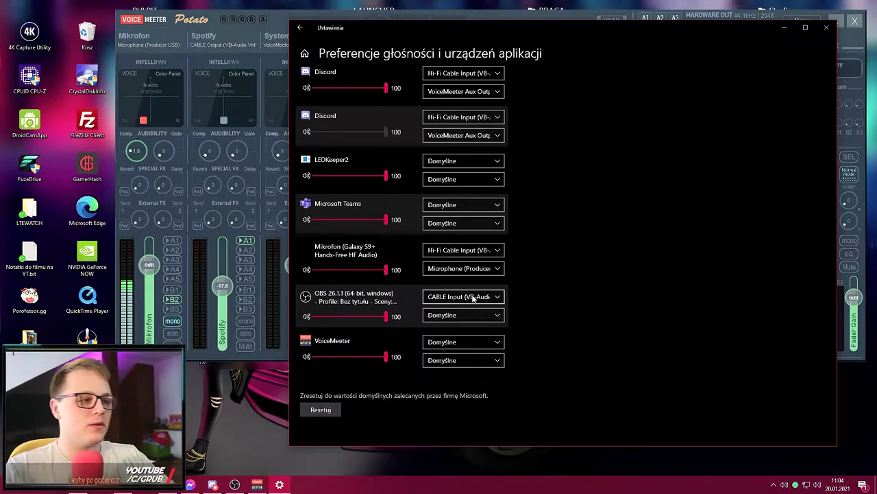
scroll(550, 315, up, 3)
scroll(550, 316, down, 5)
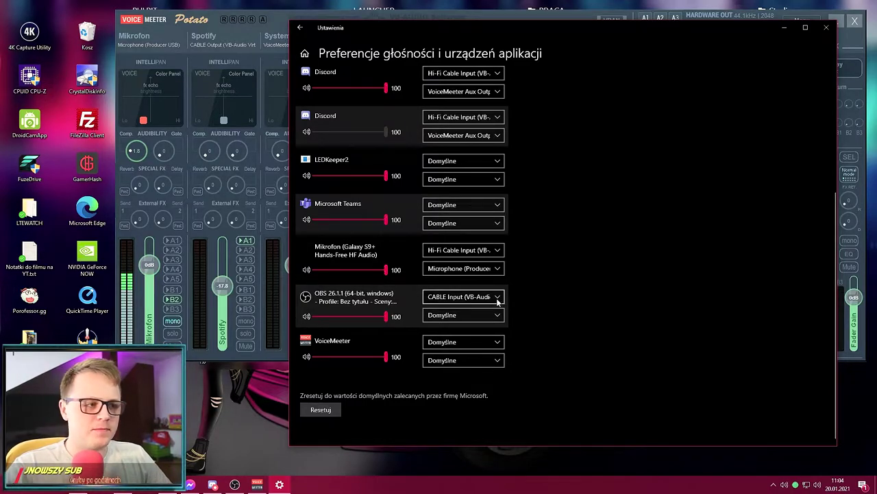
scroll(507, 303, up, 6)
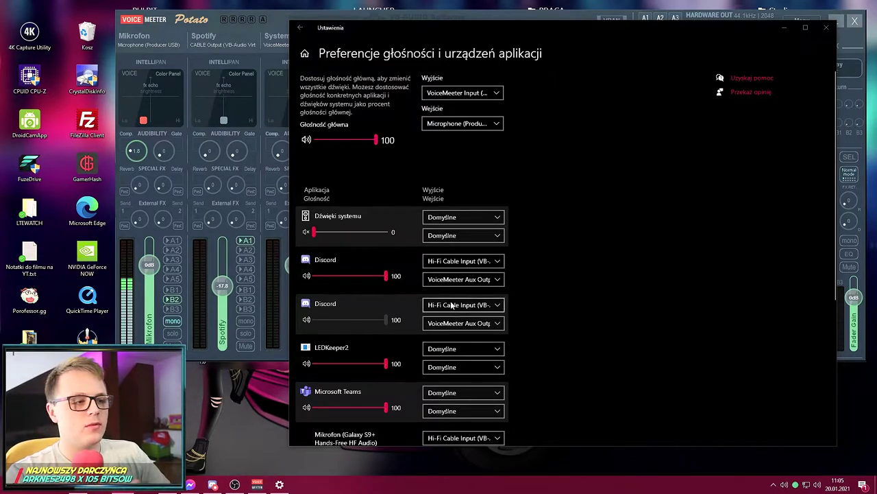
scroll(480, 306, down, 5)
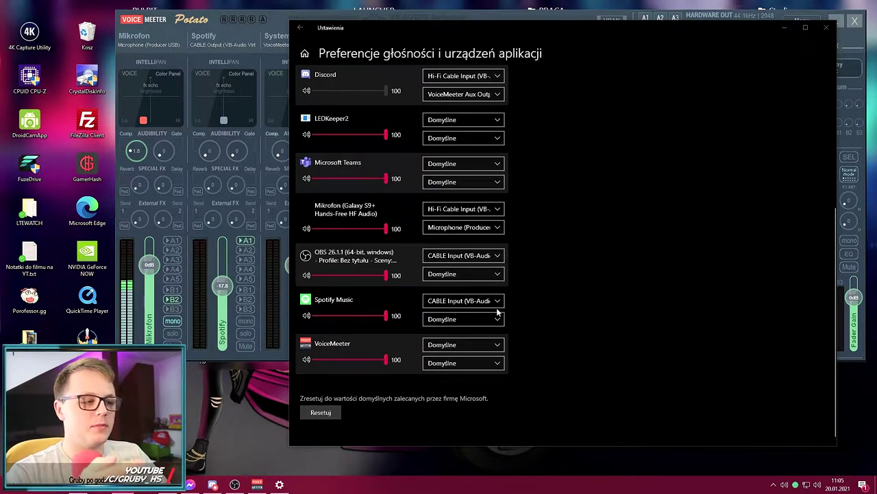
- Switch back to VoiceMeeter Potato and view the per-app volumes of the Windows default output
key(alt+Tab)
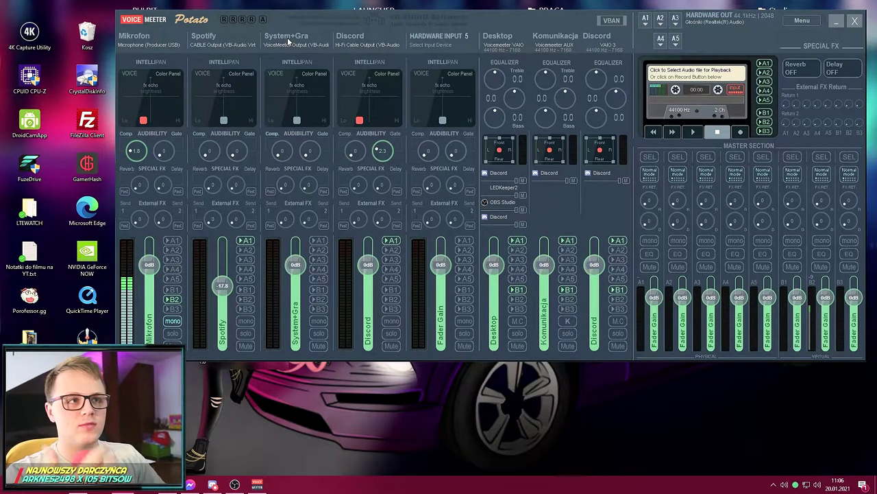
click(817, 484)
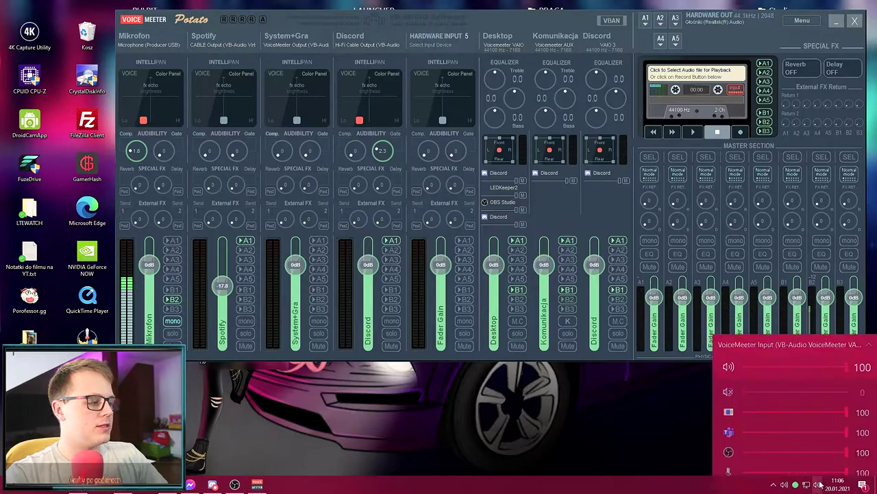
click(475, 410)
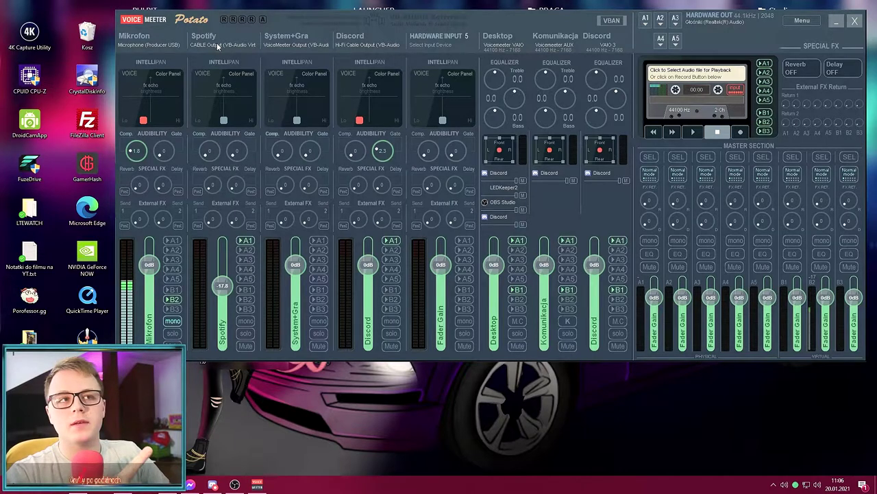
- View the input devices available for the Mikrofon strip and the output devices available for hardware output A1
click(141, 45)
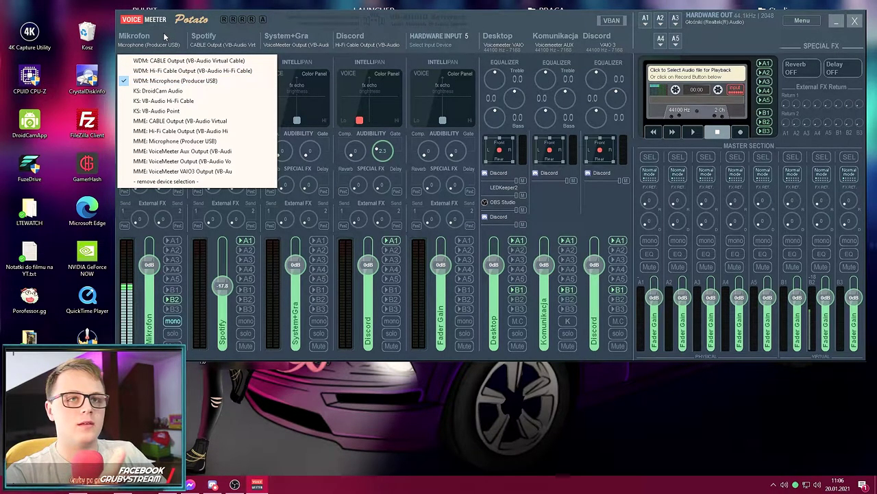
click(166, 31)
click(166, 32)
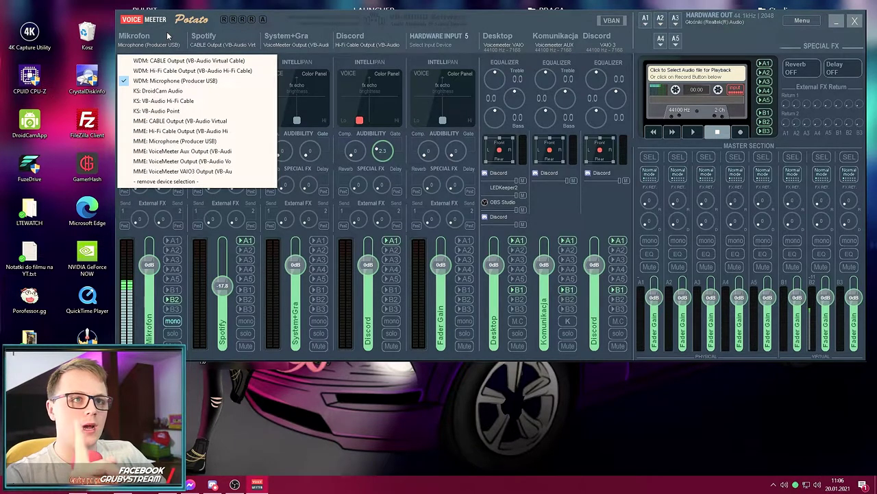
click(435, 353)
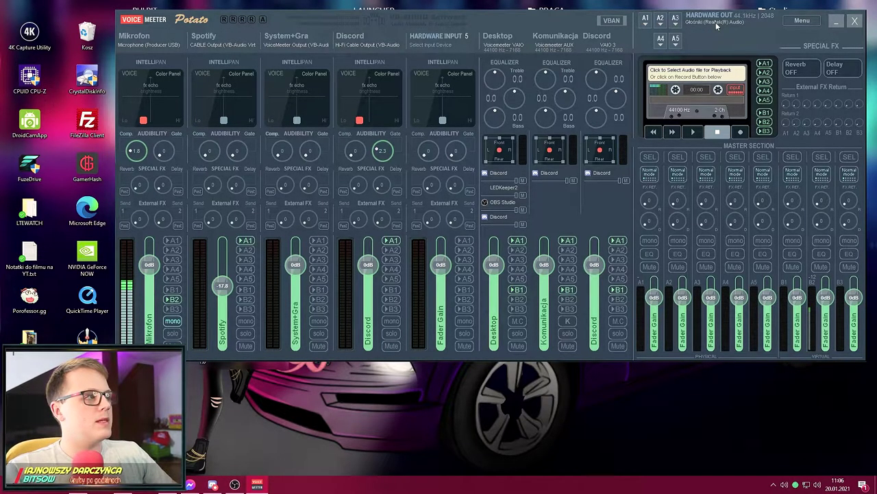
click(645, 20)
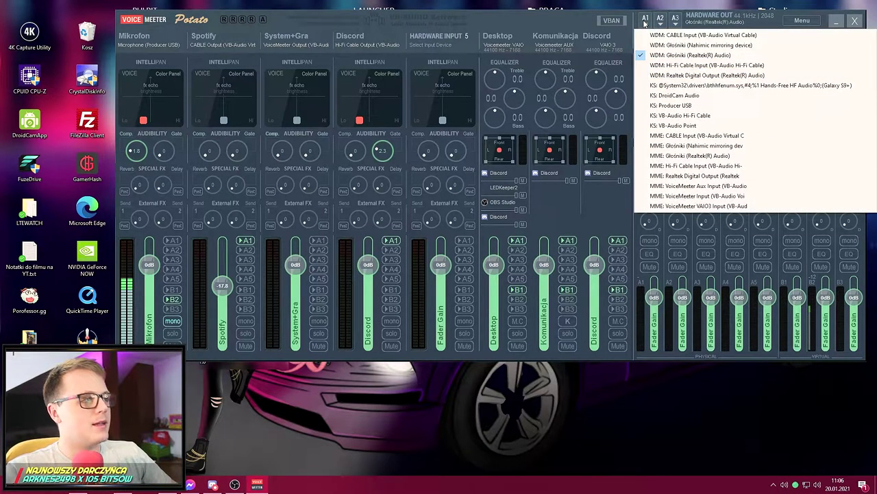
click(759, 24)
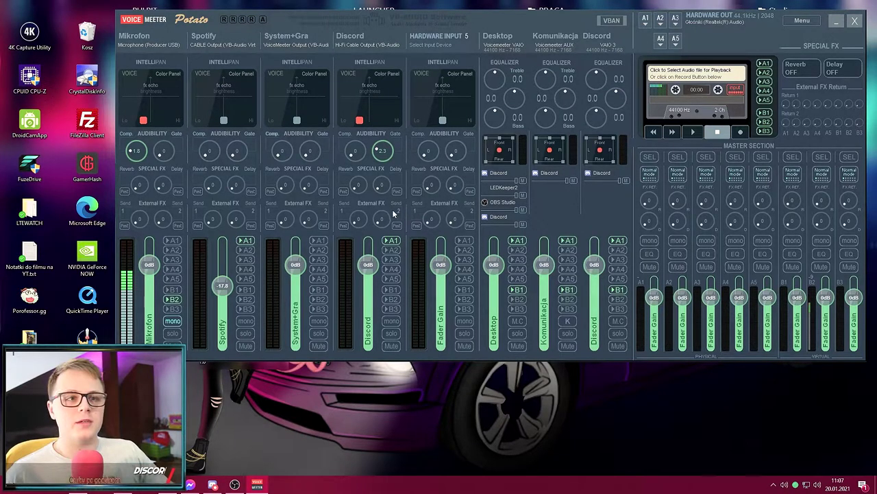
- Set the Mikrofon strip's gate to 3.0 and its compressor to 3.0
drag(160, 158, 159, 147)
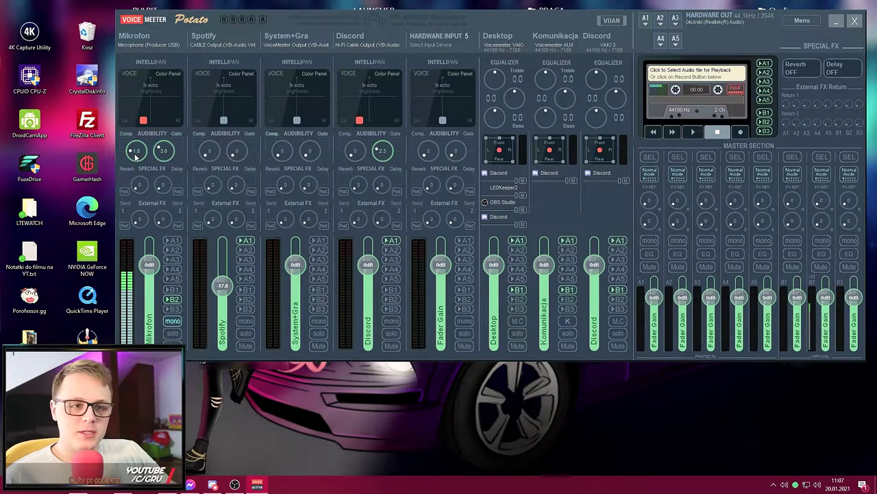
drag(135, 156, 131, 152)
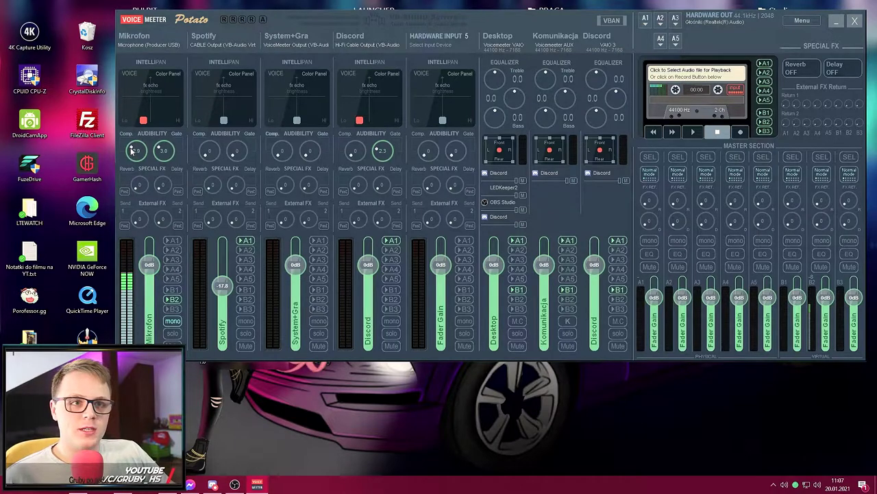
double_click(134, 155)
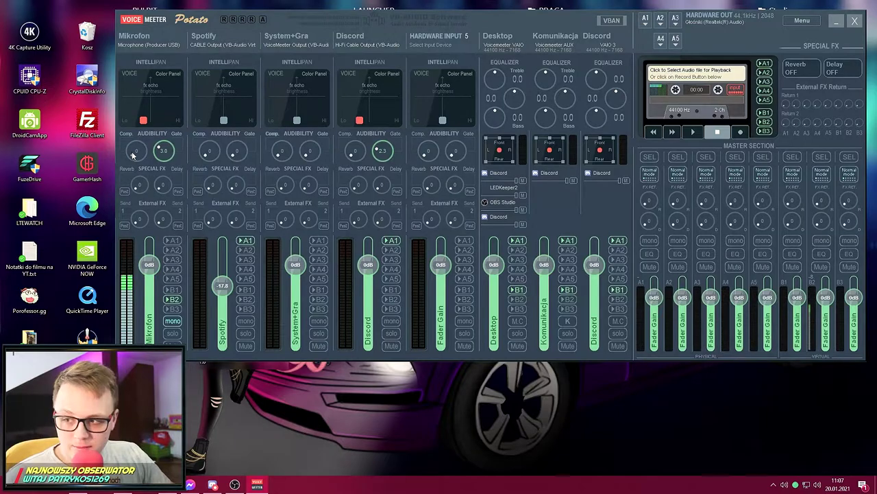
drag(134, 154, 144, 140)
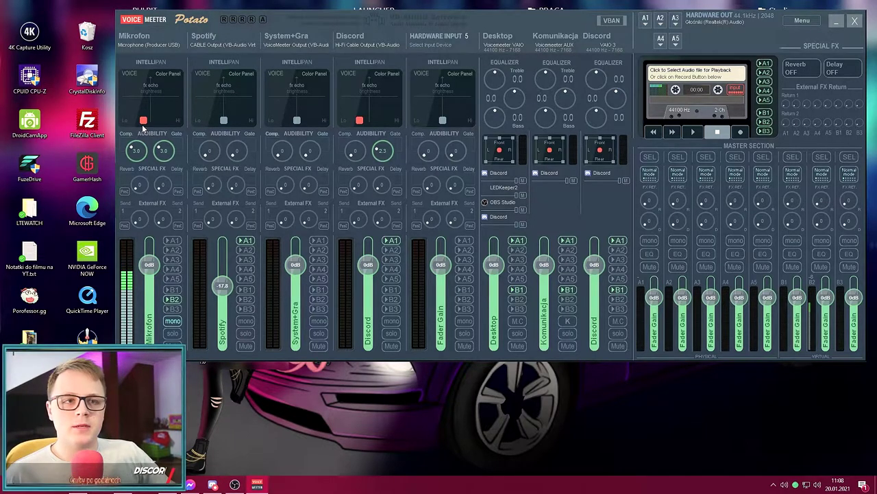
- Shift the voice color point of the Mikrofon strip slightly toward the Hi side
drag(142, 126, 145, 130)
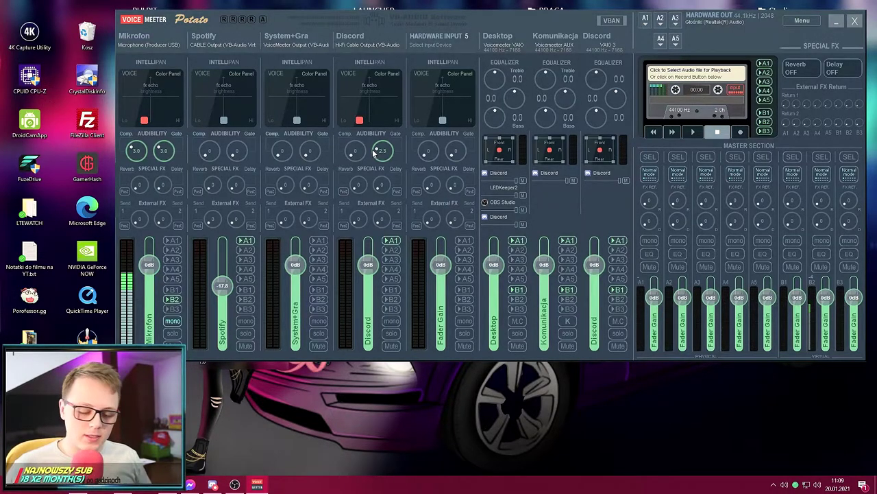
- Run Task Manager (Menedżer zadań) as administrator and show the detailed process list (Szczegóły)
key(super)
text(mene)
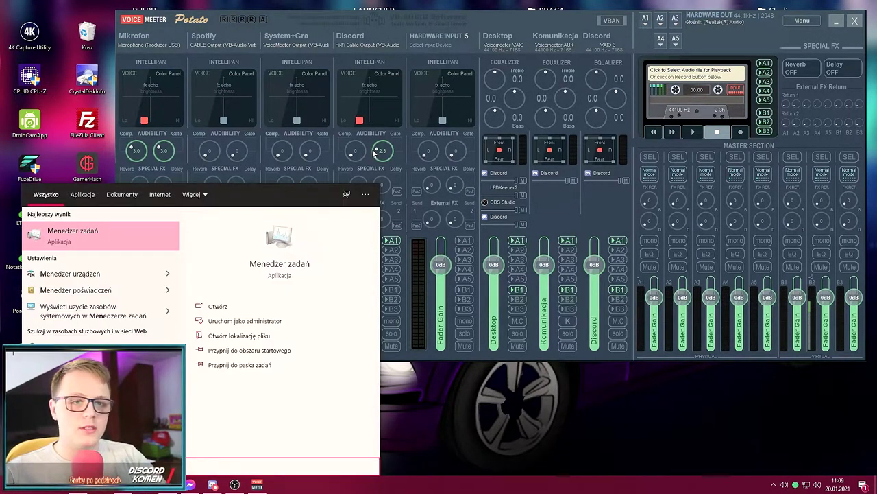
click(294, 321)
click(354, 68)
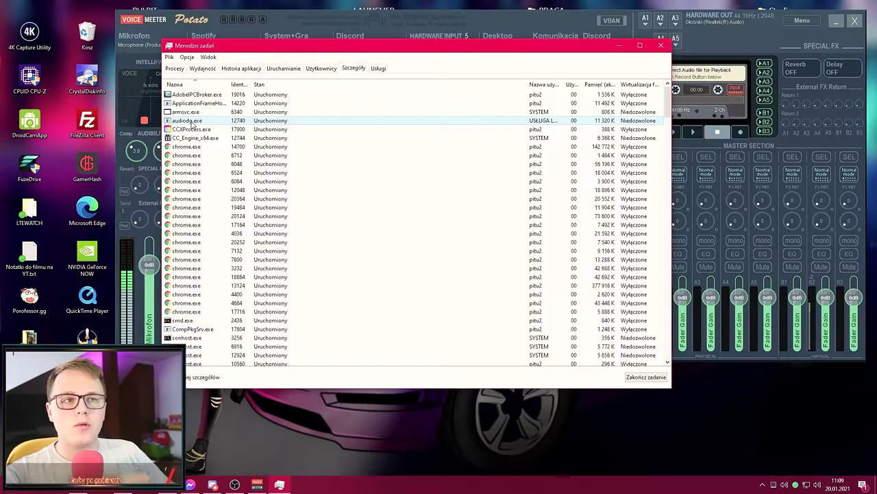
- Restrict the processor affinity of audiodg.exe to CPU 0 only and close Task Manager
right_click(194, 122)
click(241, 172)
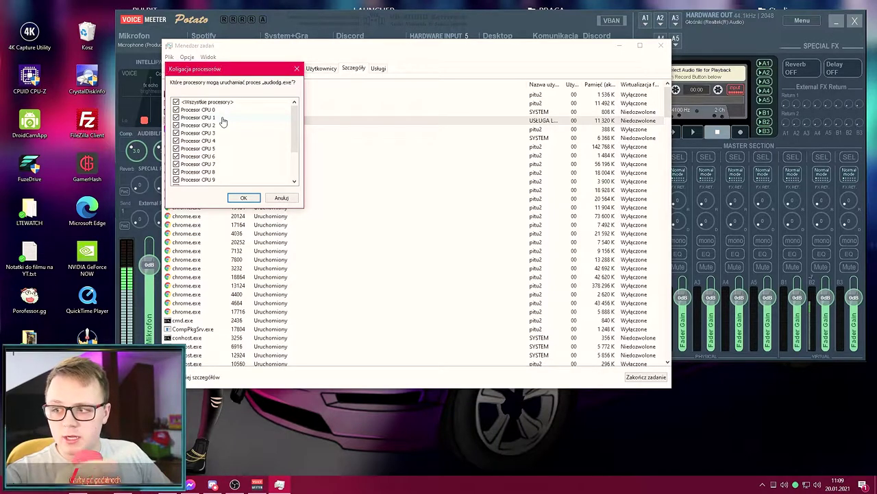
click(176, 102)
click(176, 109)
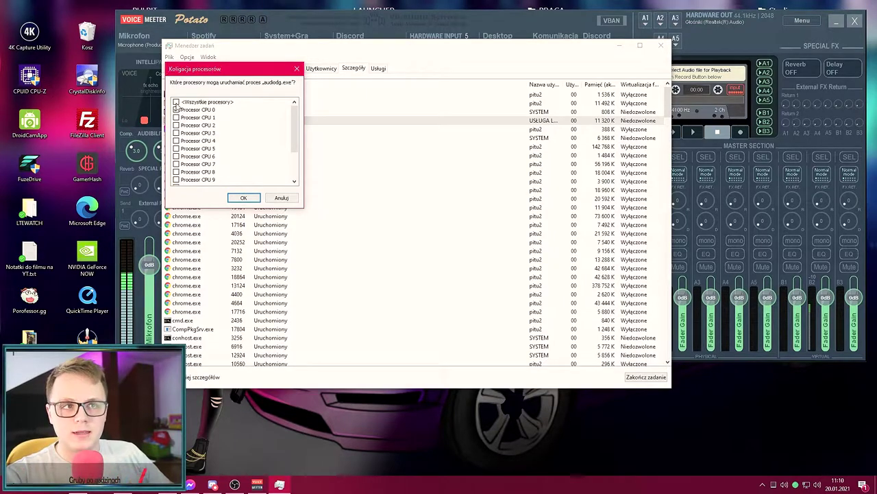
click(240, 198)
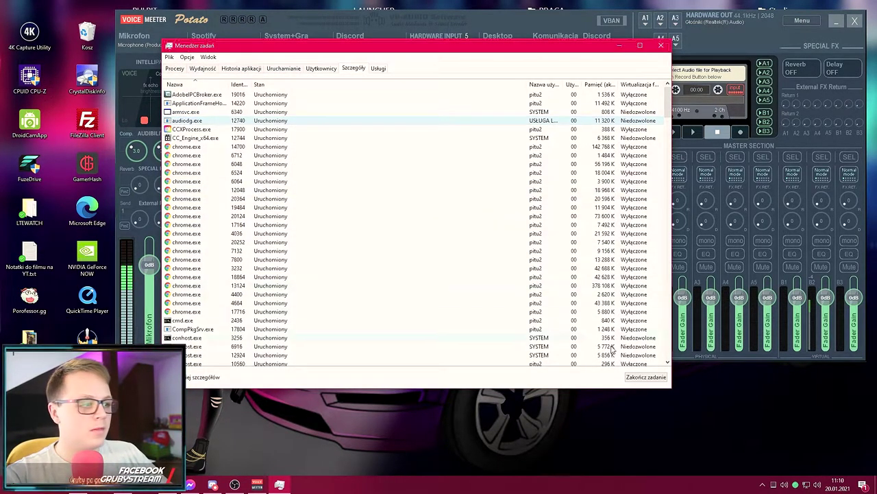
click(661, 45)
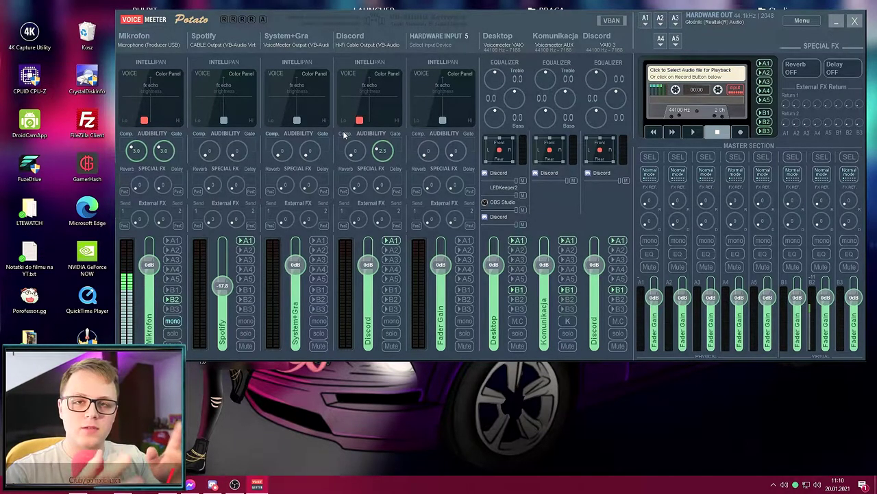
- Open VoiceMeeter's System Settings / Options and view the buffering values and the preferred main sample rate
click(797, 19)
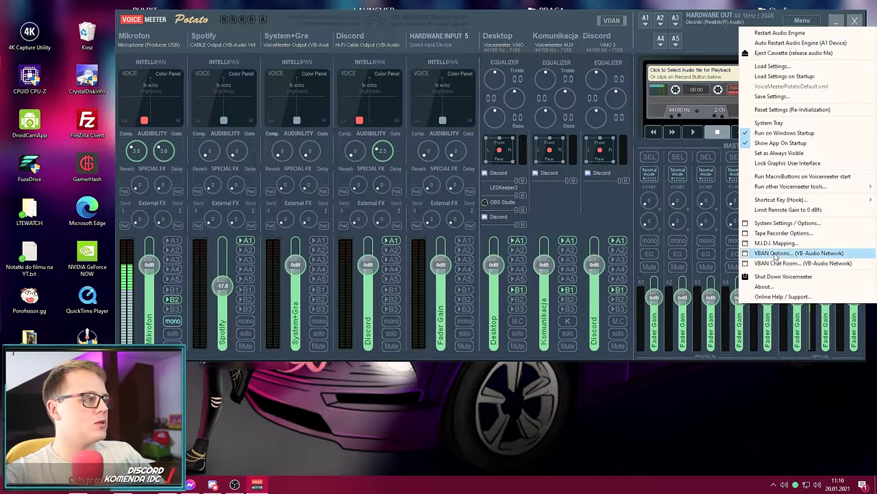
click(773, 223)
drag(710, 12, 566, 49)
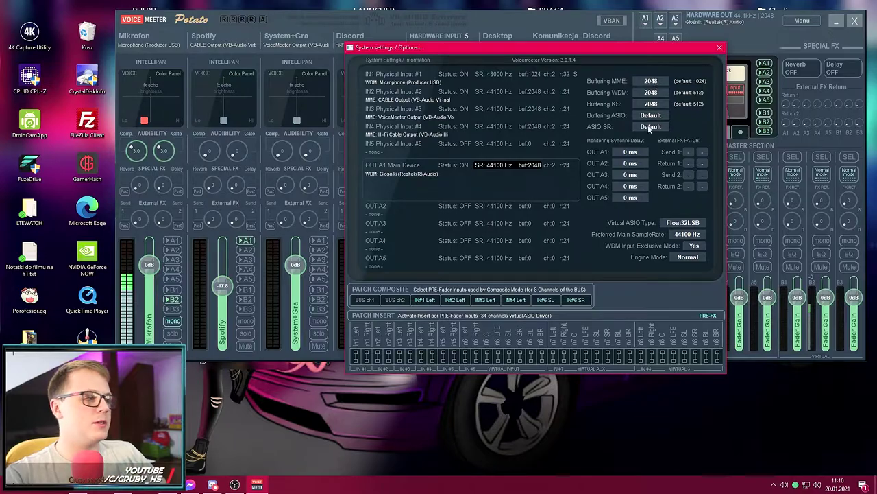
click(727, 229)
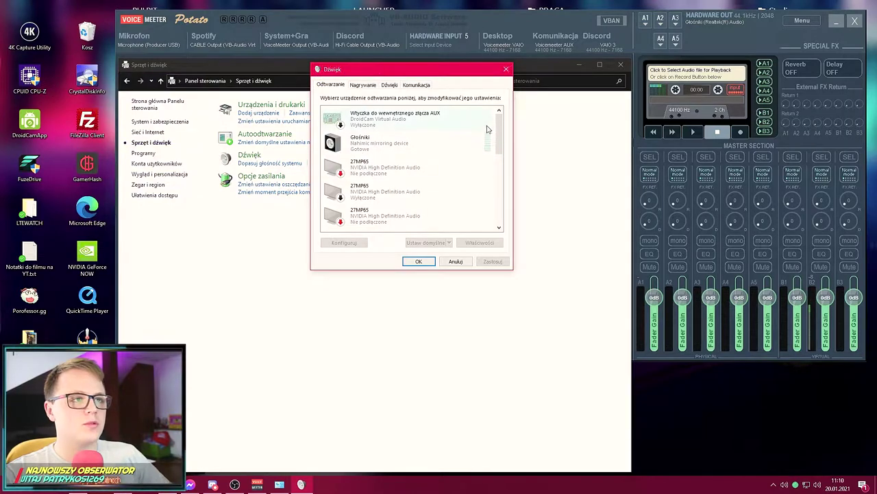
- Check the default format of the Hi-Fi Cable Input playback device in its advanced properties and close the Windows sound settings
scroll(502, 163, down, 3)
scroll(502, 164, down, 5)
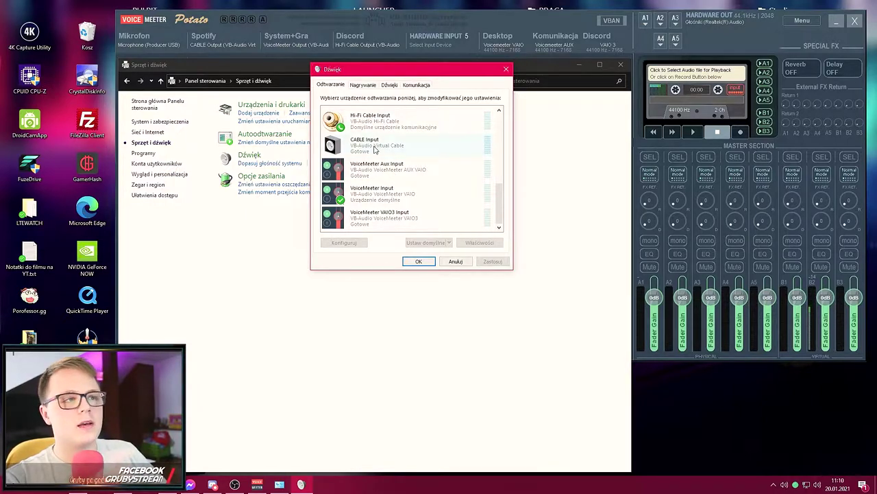
double_click(376, 128)
click(390, 119)
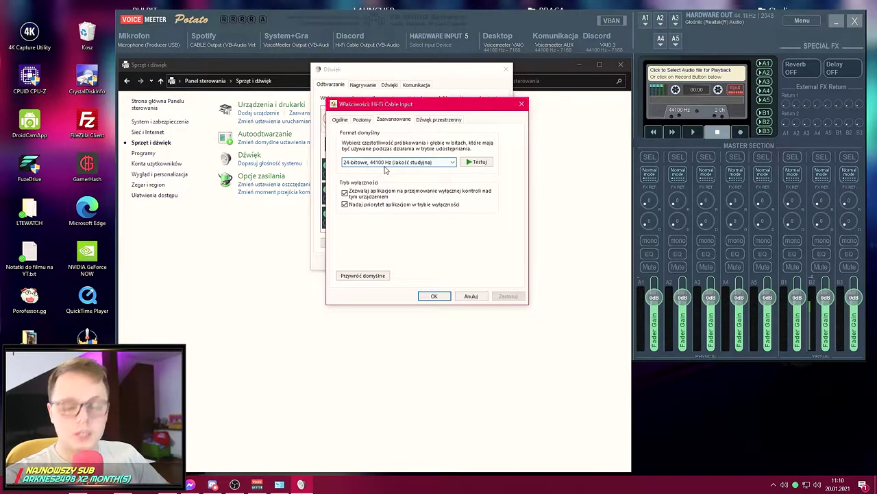
click(434, 296)
click(418, 263)
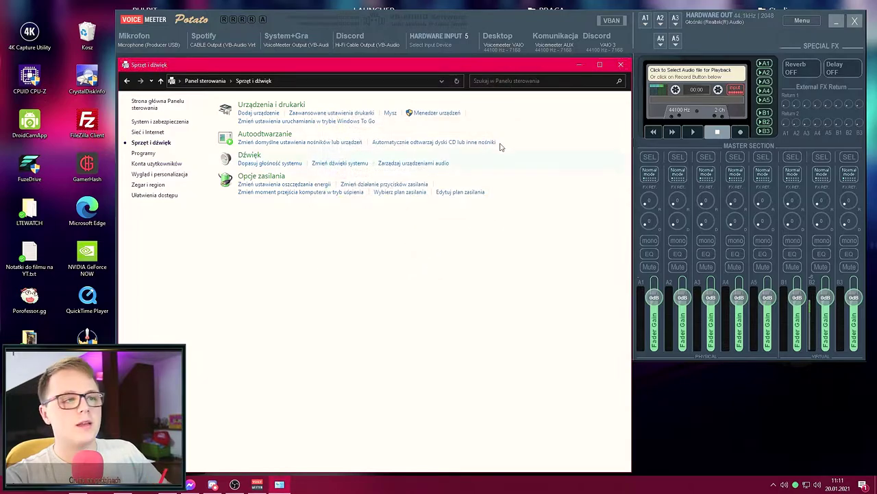
click(621, 64)
- Switch to OBS and view the streaming and recording output options (Wyjście) in its settings
drag(325, 17, 288, 30)
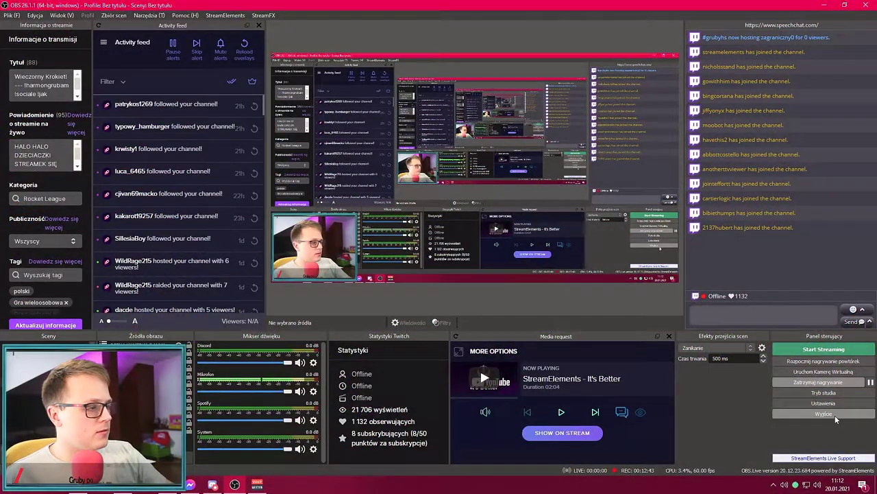
click(817, 408)
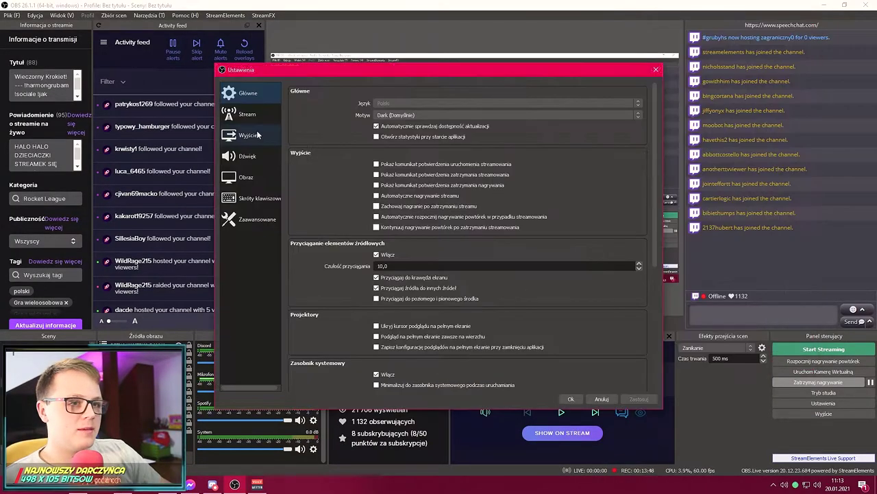
click(248, 135)
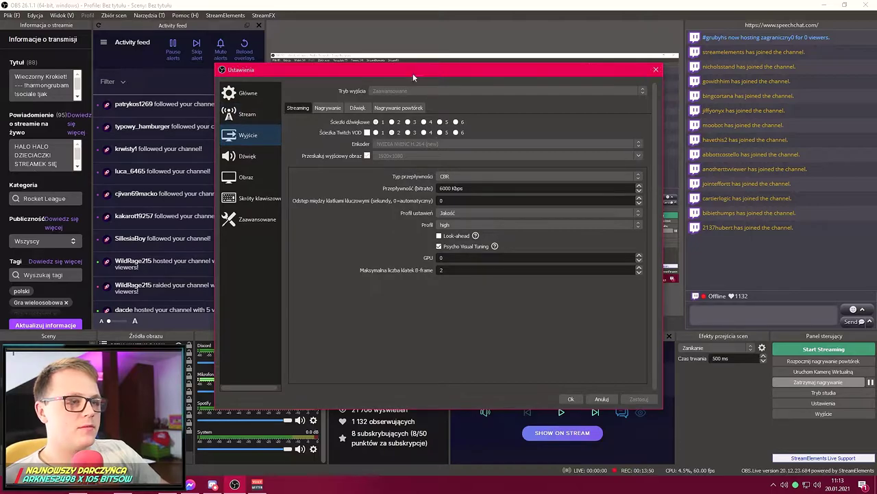
drag(346, 72, 500, 39)
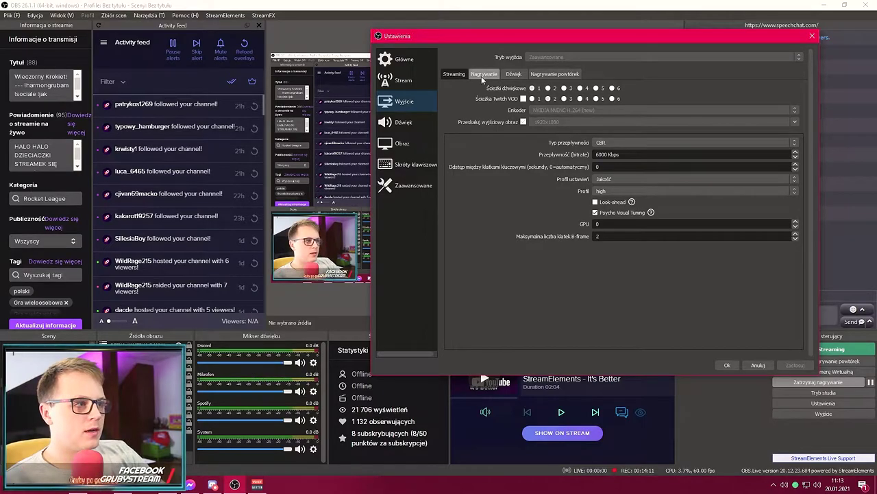
click(483, 75)
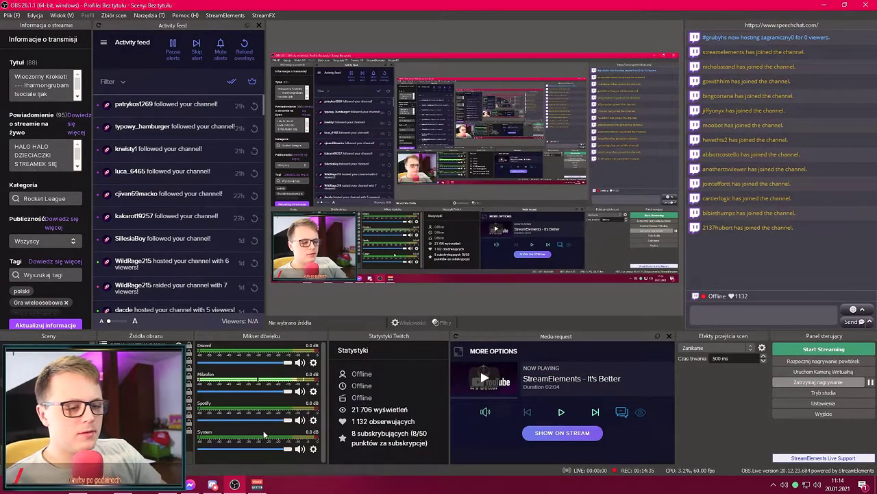
- Examine the track assignments of all audio sources in OBS's advanced audio settings, enlarging the window to show all six tracks
right_click(280, 433)
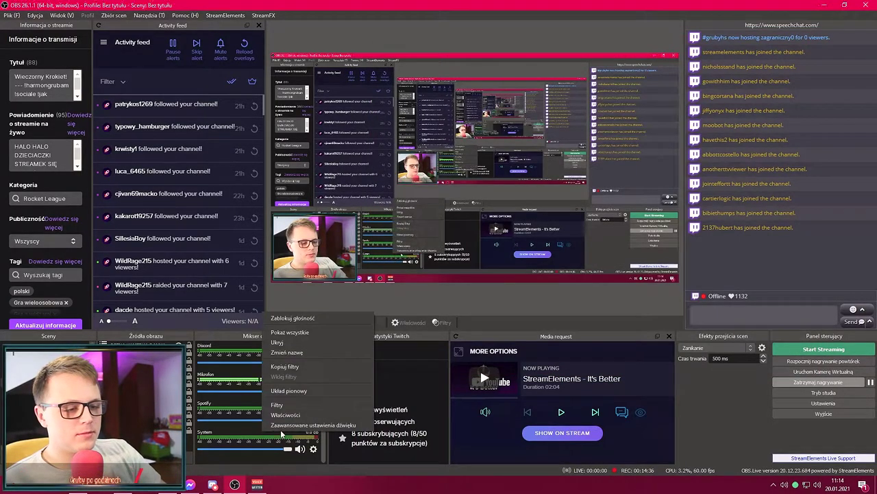
click(283, 425)
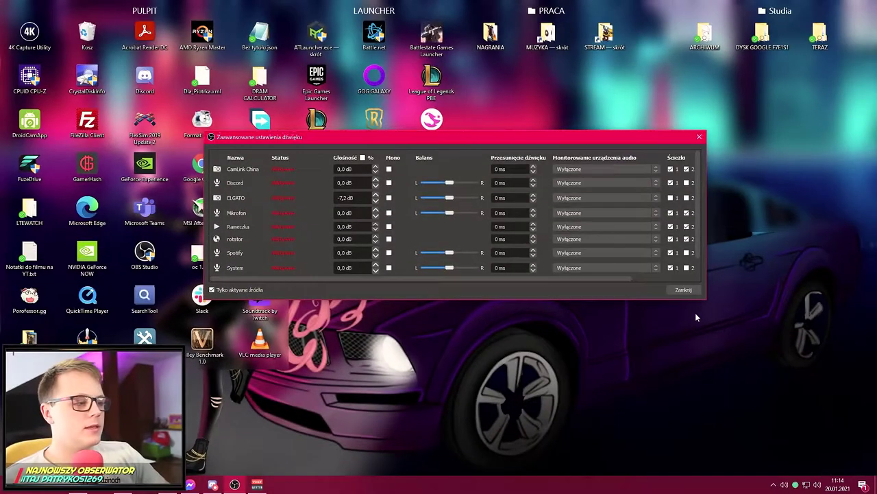
drag(706, 302, 802, 309)
drag(522, 128, 442, 133)
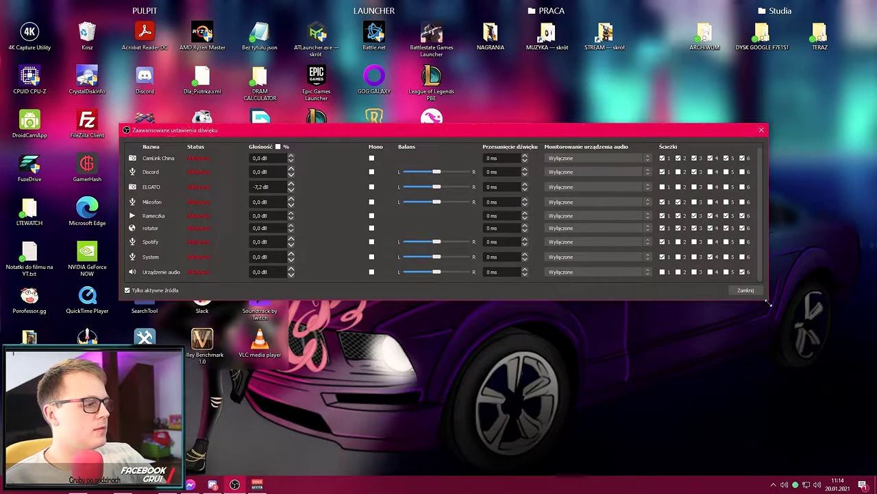
drag(768, 302, 775, 330)
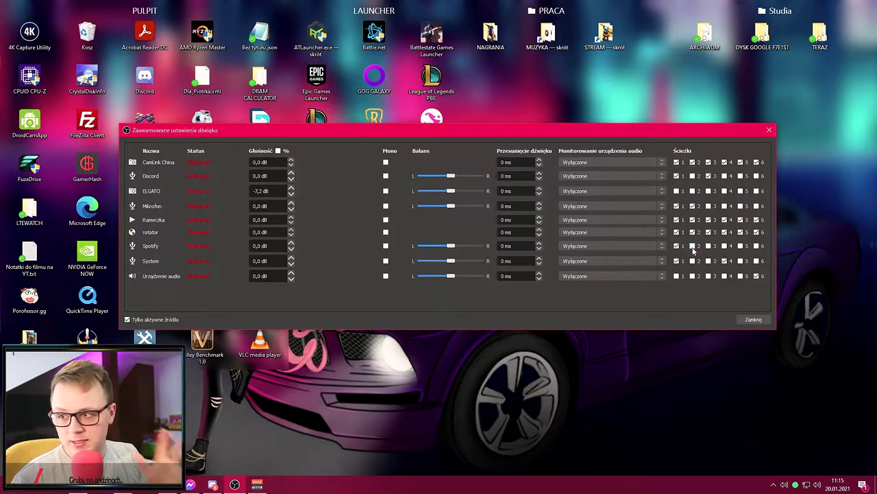
click(752, 320)
click(235, 484)
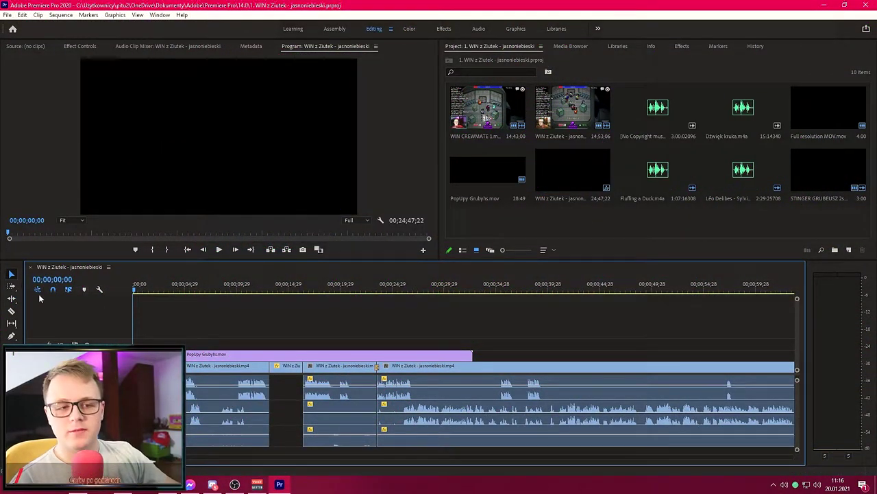
- Select the first recording's audio clips in the Premiere Pro timeline to show its separate tracks, and quit Premiere Pro
drag(178, 388, 219, 395)
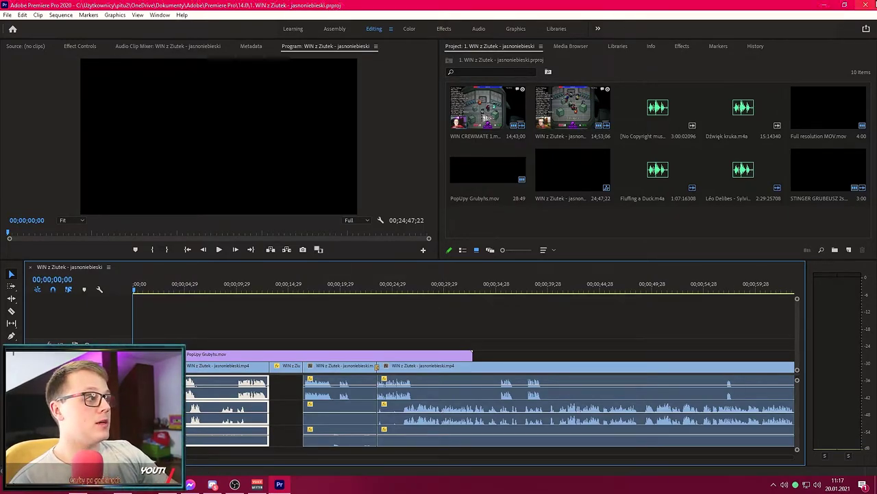
key(ctrl+shift+w)
key(ctrl+q)
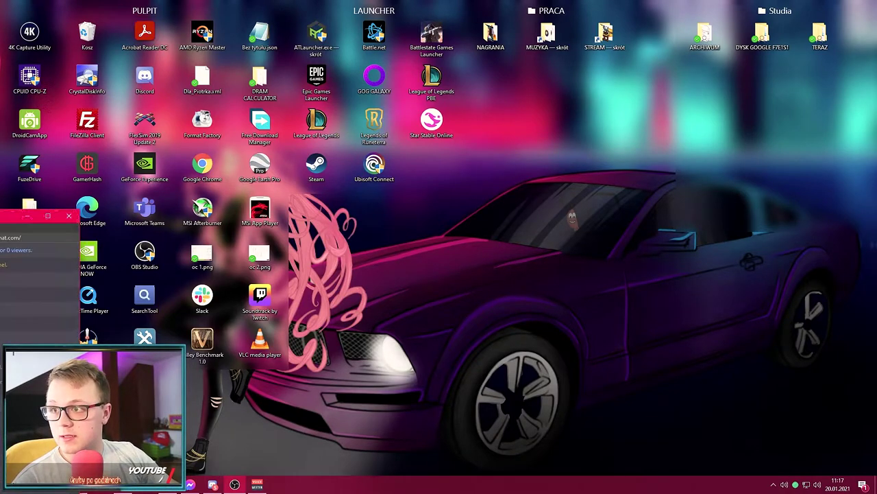
- Return to OBS, open the audio filters of the Spotify source and bring up the list of filters to add
click(234, 484)
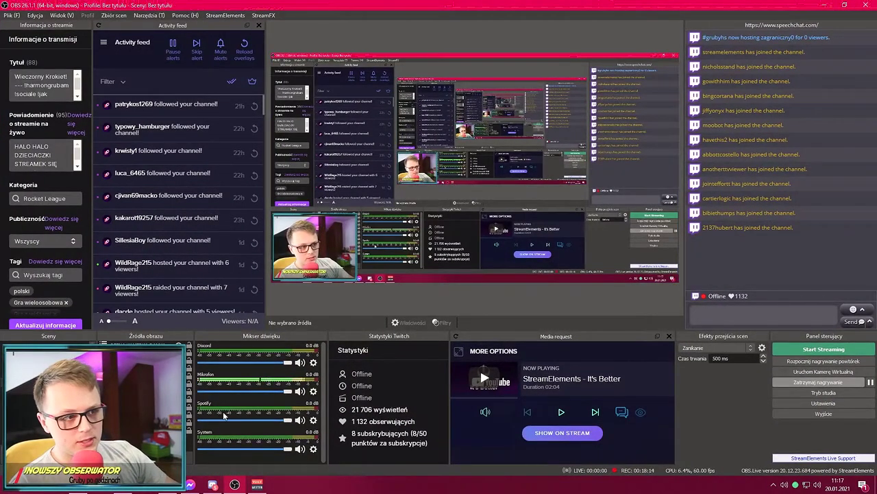
right_click(224, 413)
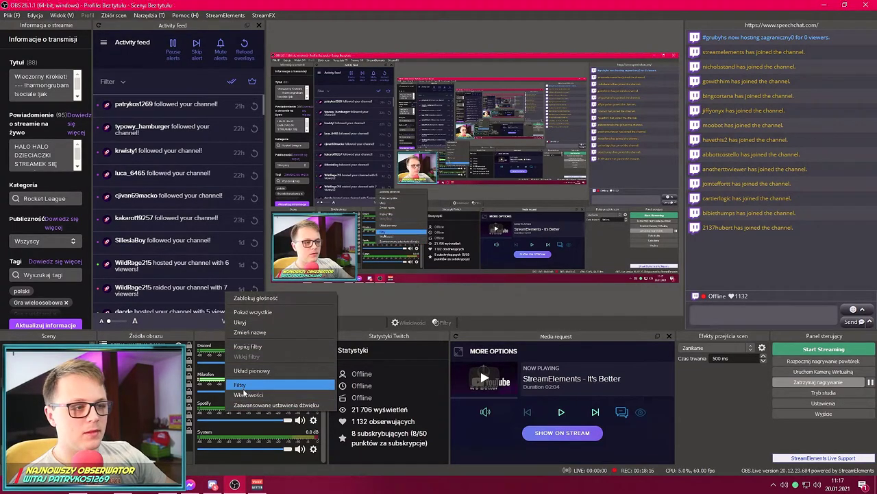
click(240, 385)
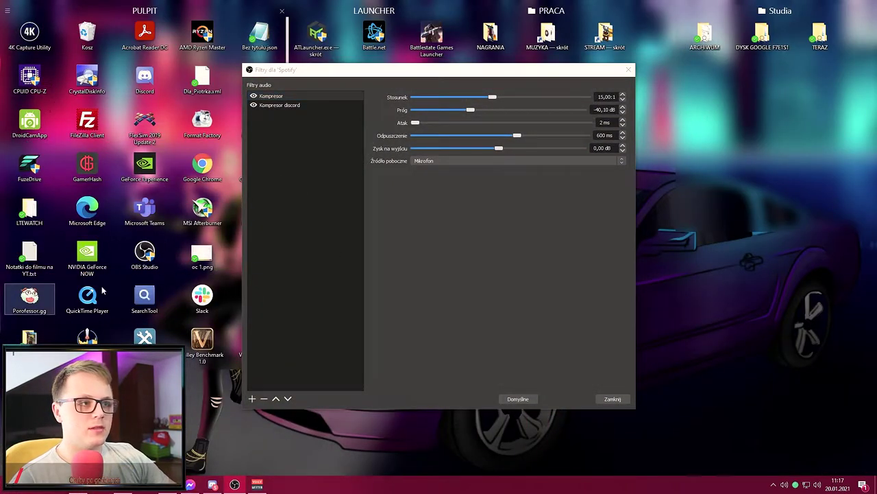
click(252, 398)
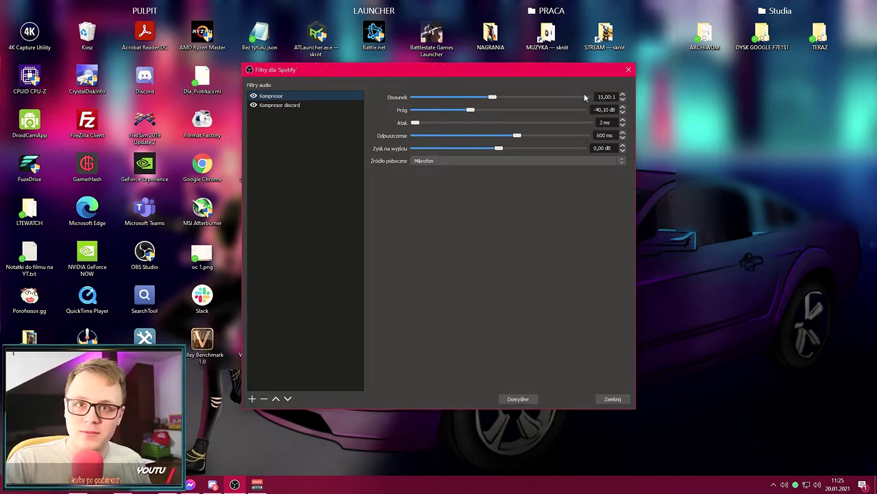
- Compare the settings and sidechain sources of the Kompresor and Kompresor discord filters on Spotify, and close the filters window
click(285, 105)
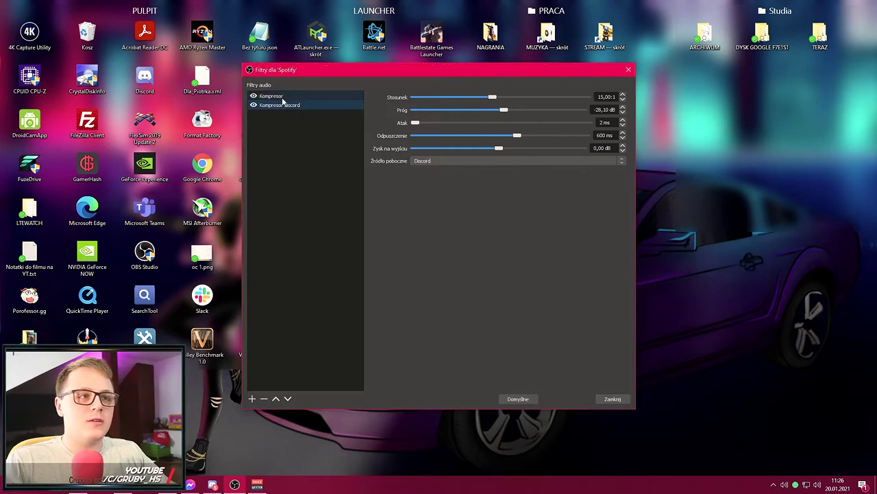
click(282, 98)
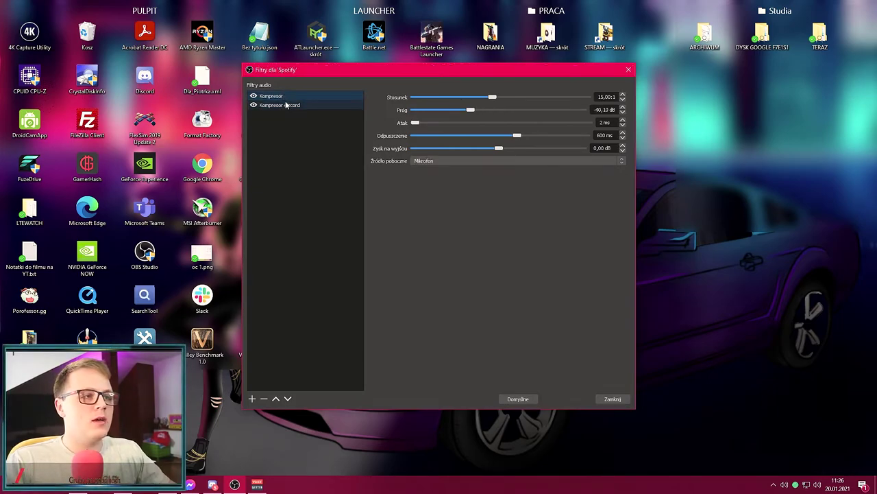
click(291, 105)
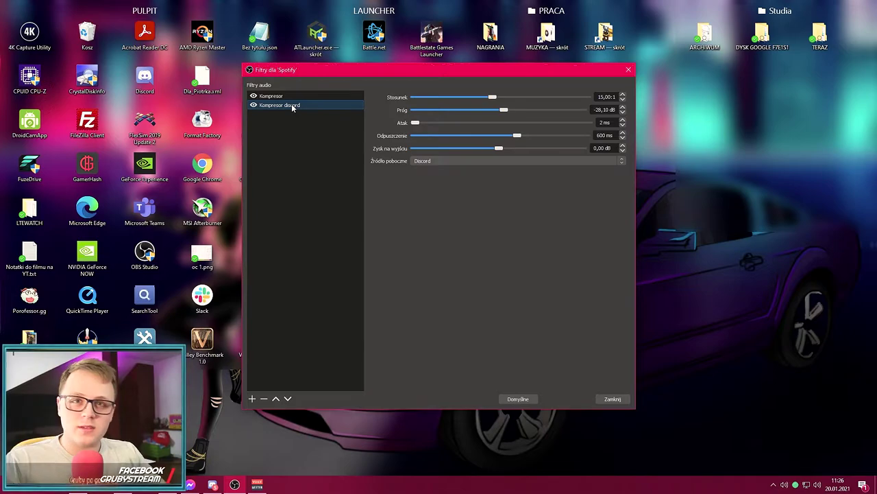
click(295, 95)
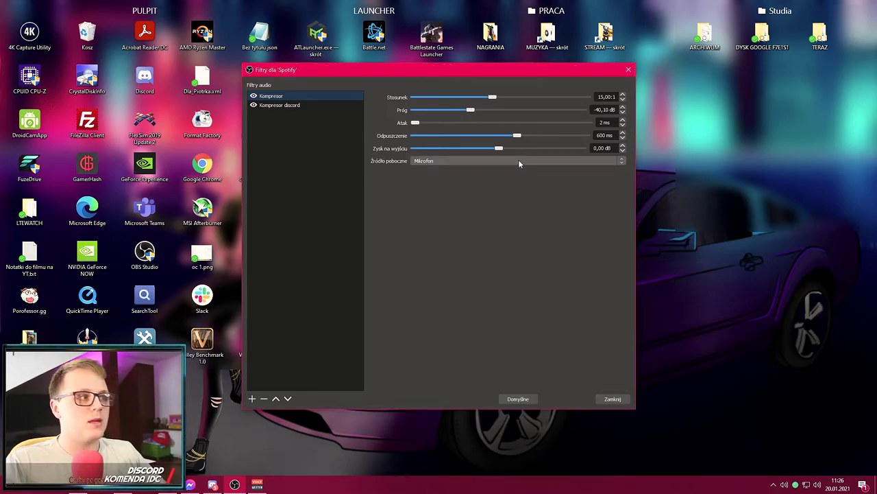
click(346, 104)
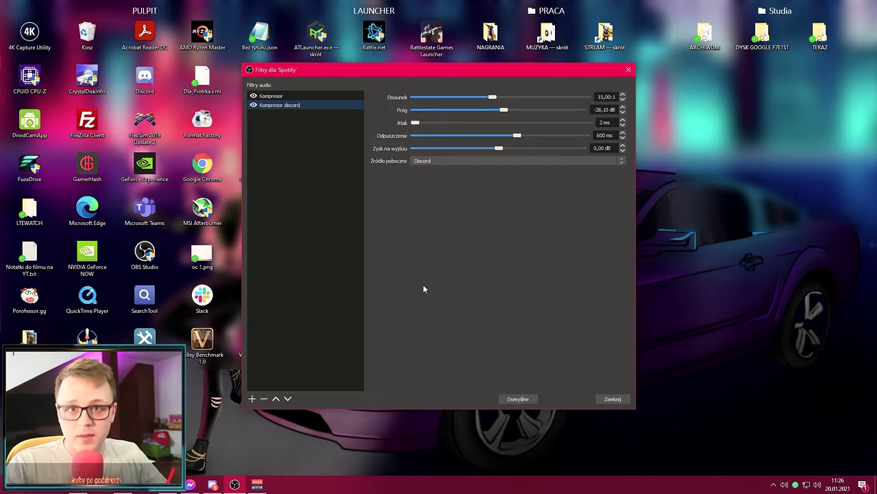
key(Escape)
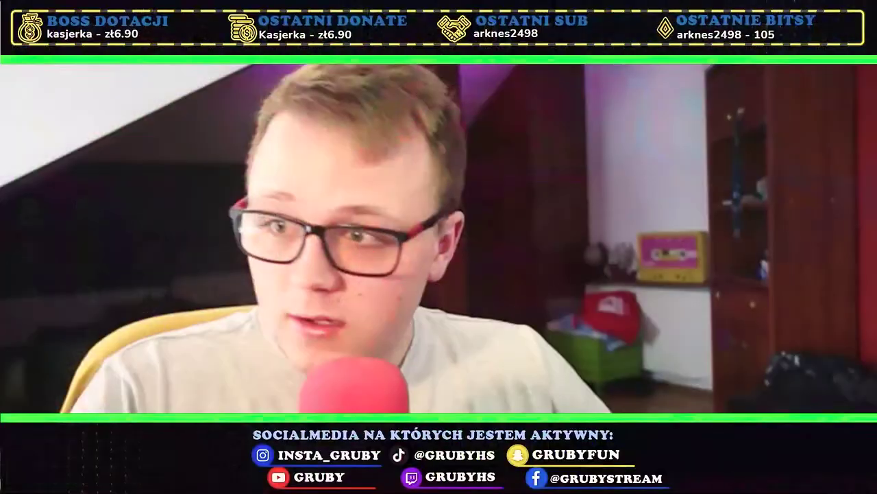